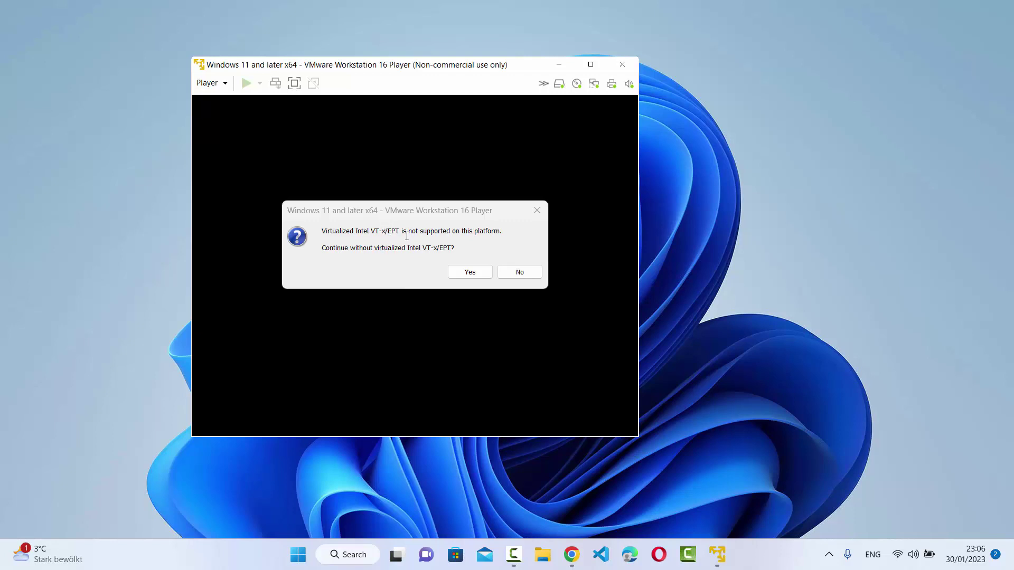
- Continue past the VT-x/EPT warning and dismiss the 'Pipe connection has been broken' error
{"action": "left_click", "coordinate": [469, 272]}
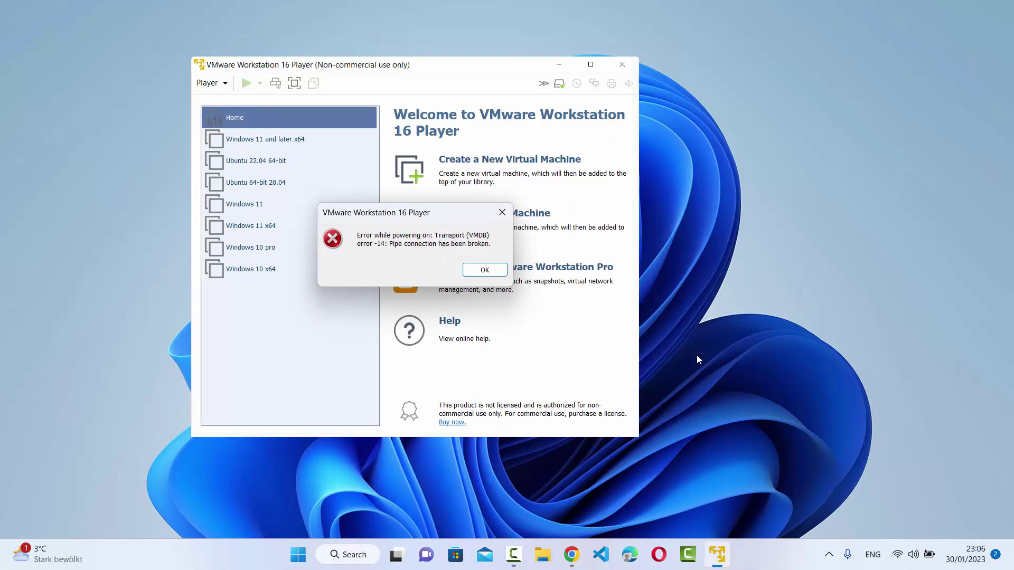
{"action": "left_click", "coordinate": [502, 212]}
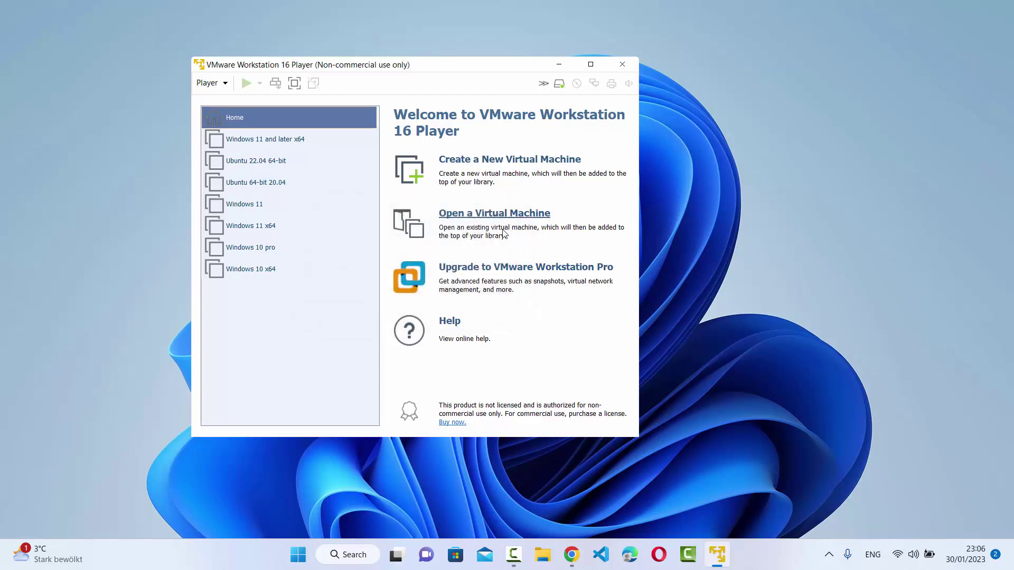
{"action": "left_click", "coordinate": [350, 554]}
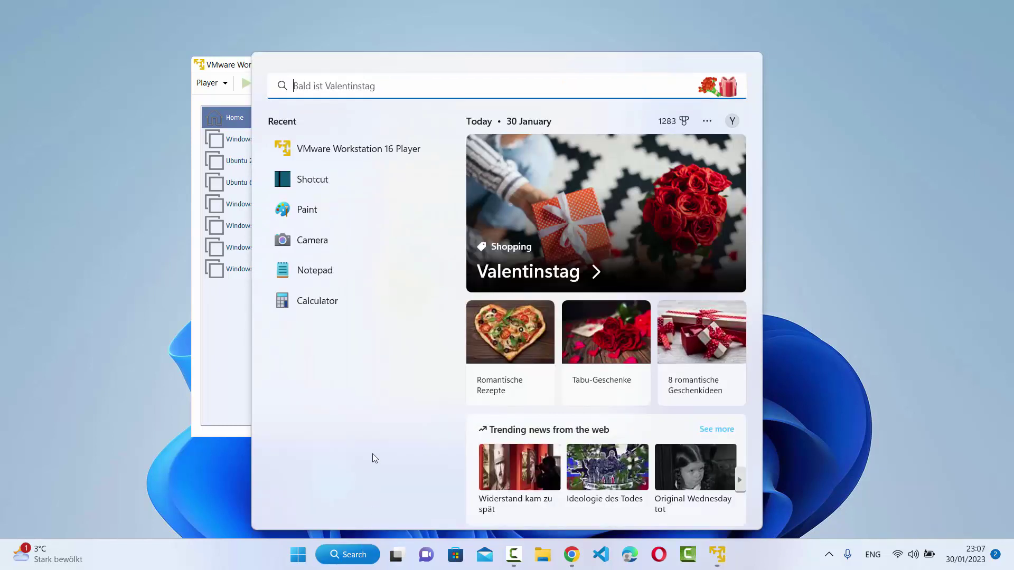
{"action": "type", "text": "tu"}
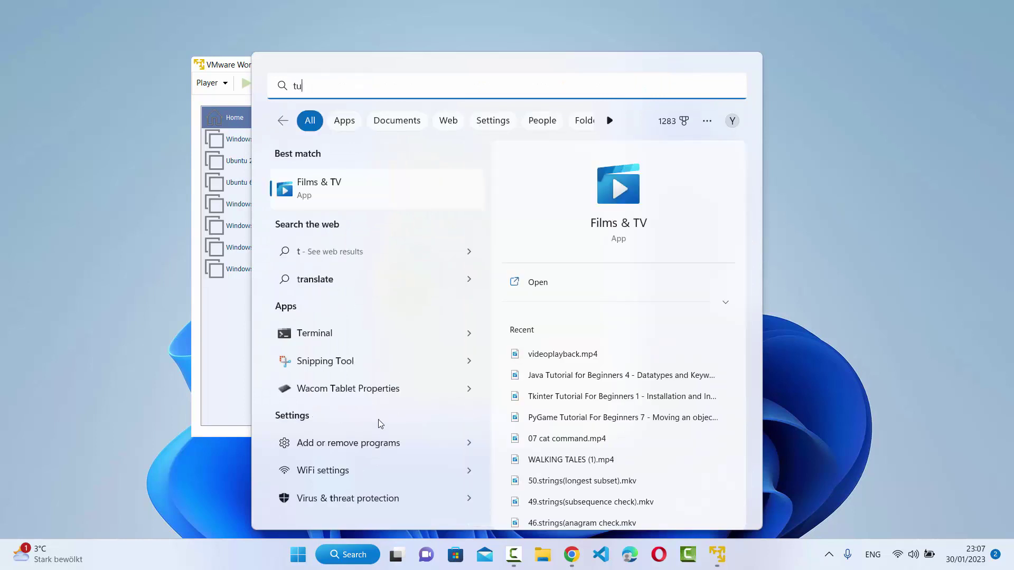
{"action": "type", "text": "r"}
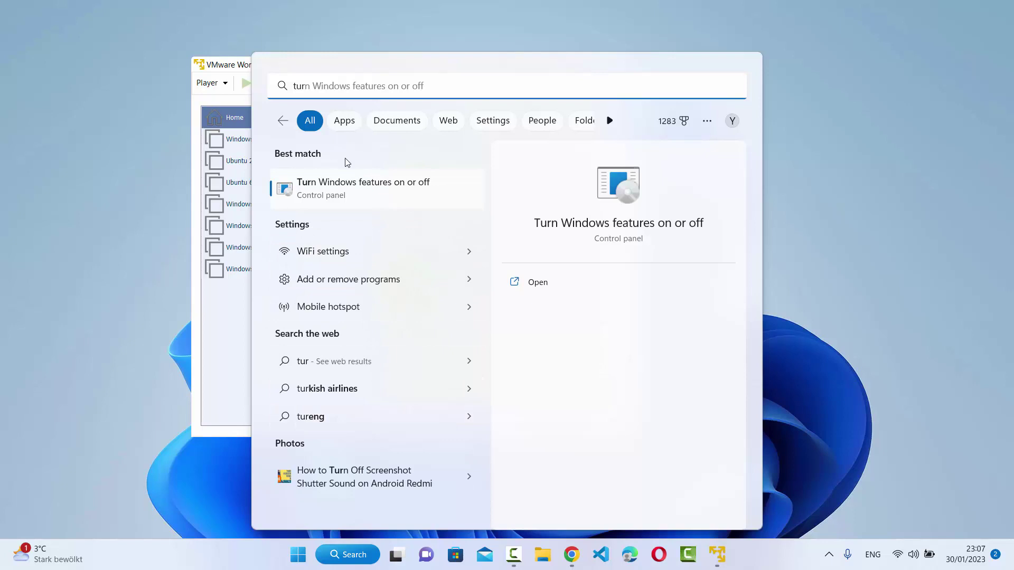
{"action": "left_click", "coordinate": [340, 193]}
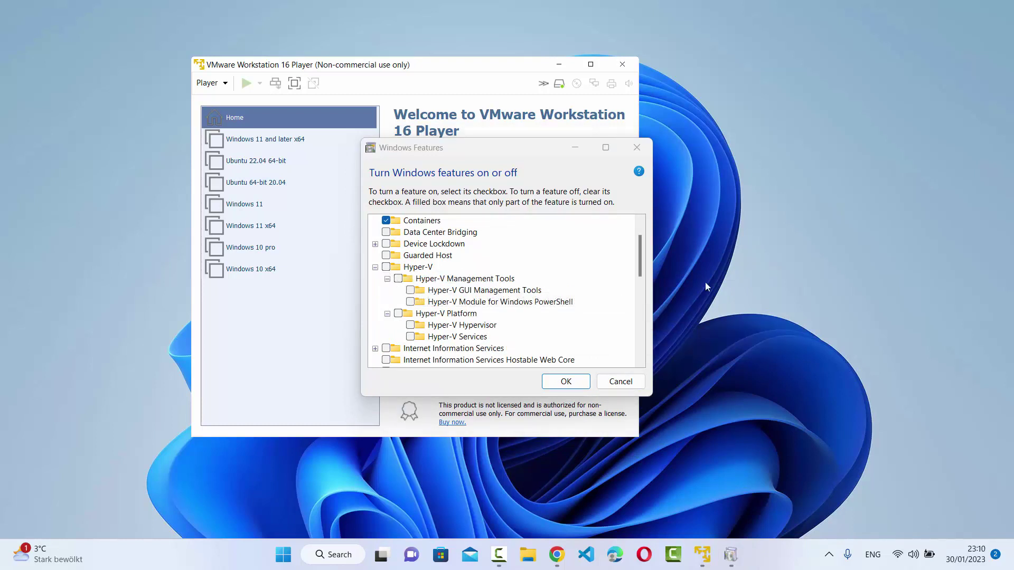
{"action": "left_click", "coordinate": [385, 268]}
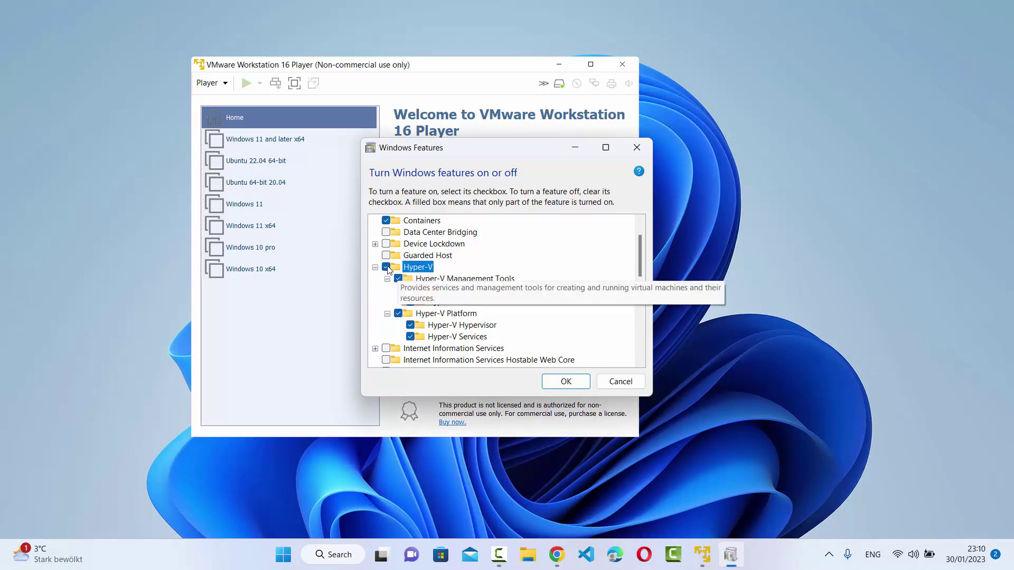
{"action": "left_click", "coordinate": [386, 268]}
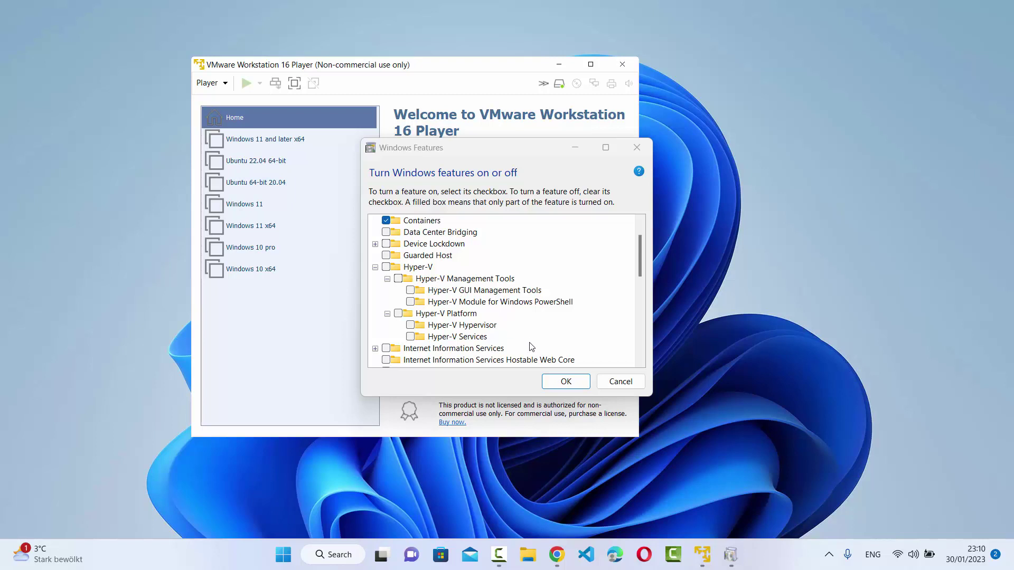
{"action": "left_click", "coordinate": [620, 384]}
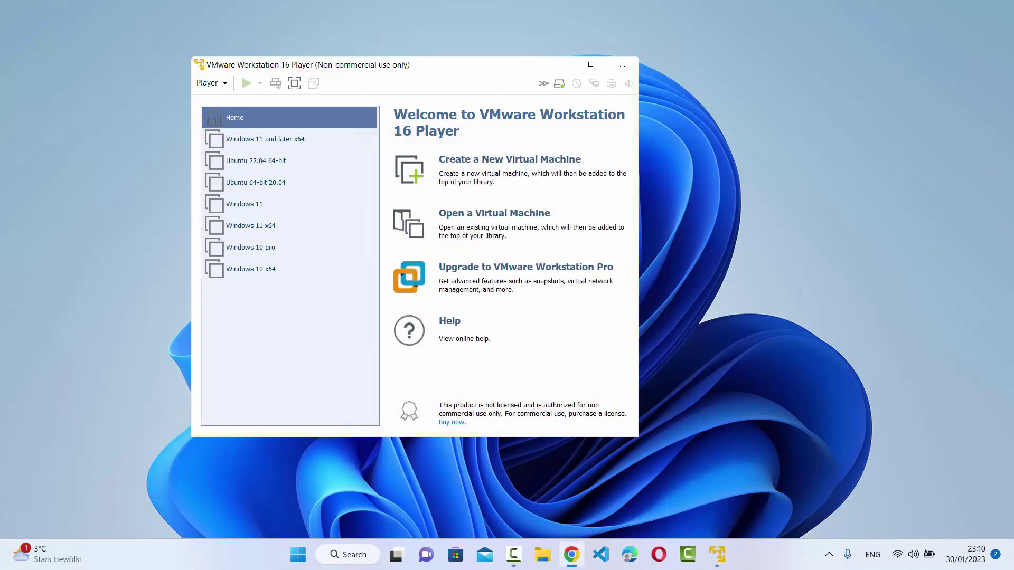
- Run systeminfo in Command Prompt and mark the 'A hypervisor has been detected' line
{"action": "left_click", "coordinate": [358, 556]}
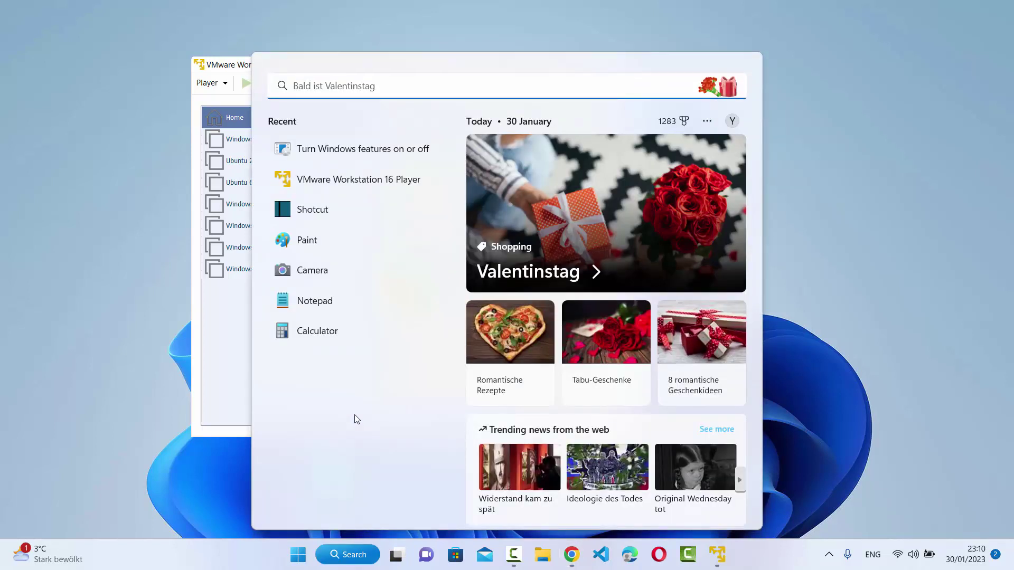
{"action": "type", "text": "cmd"}
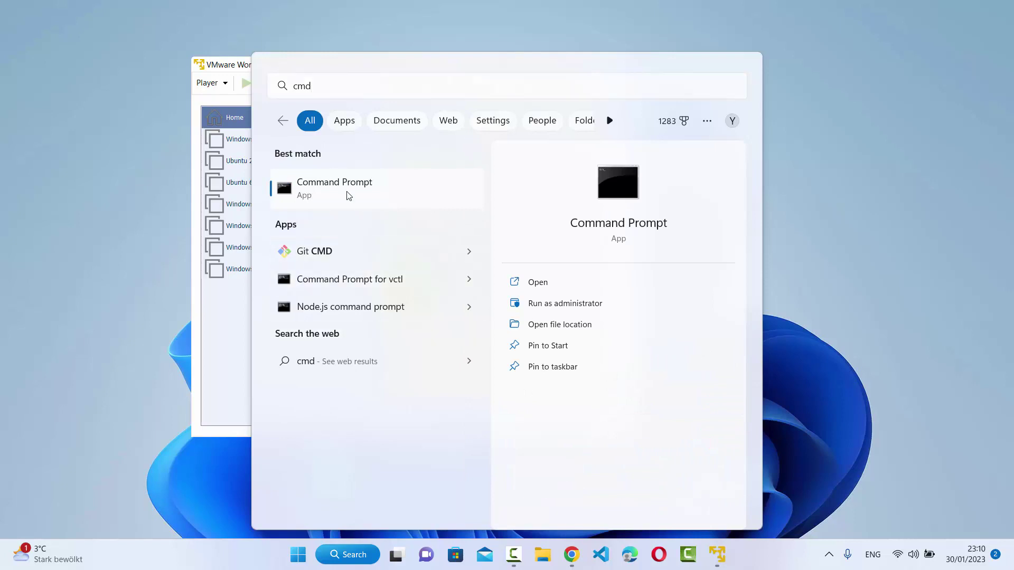
{"action": "left_click", "coordinate": [349, 196]}
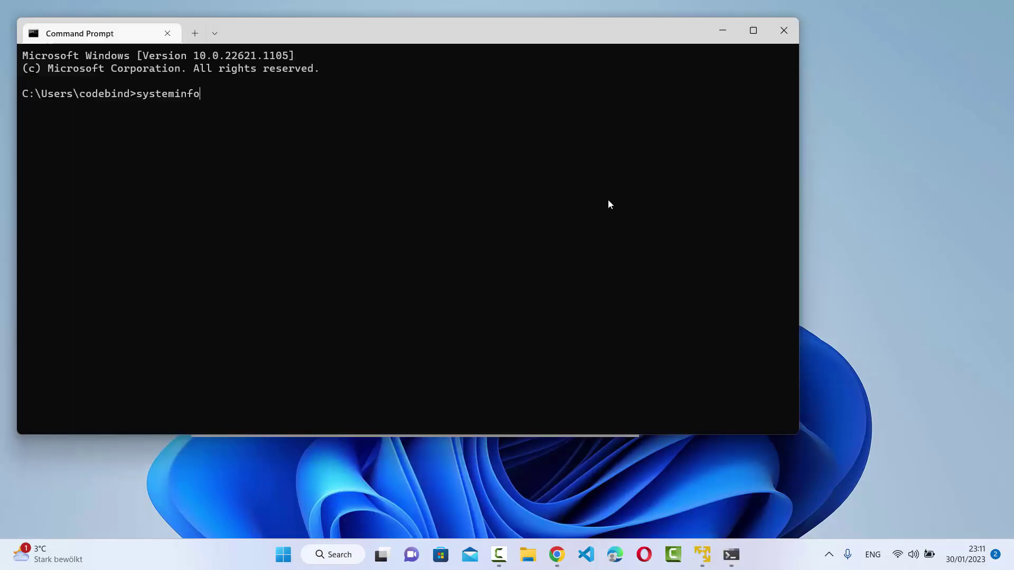
{"action": "key", "text": "Return"}
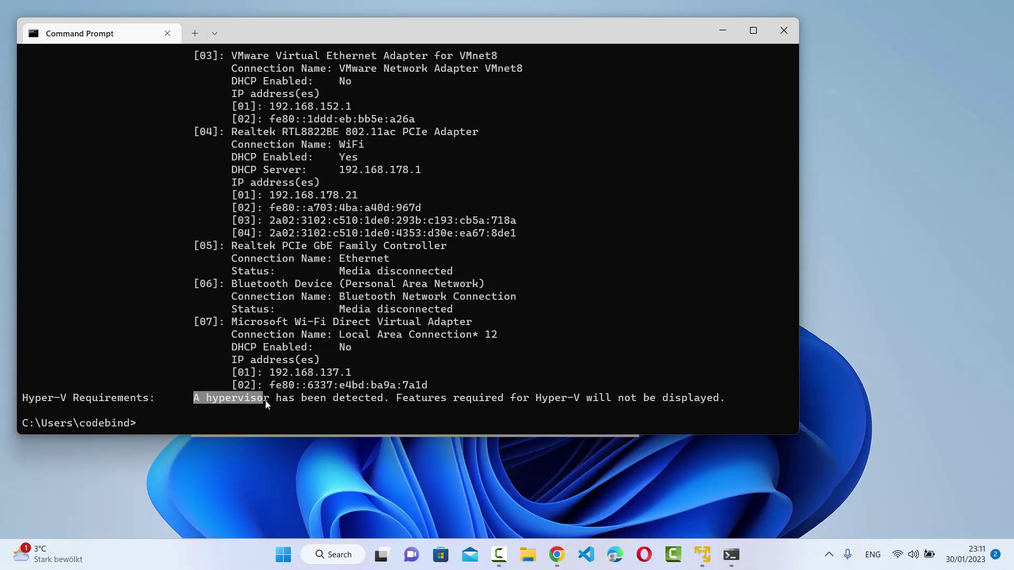
{"action": "left_click_drag", "start_coordinate": [309, 402], "coordinate": [374, 403]}
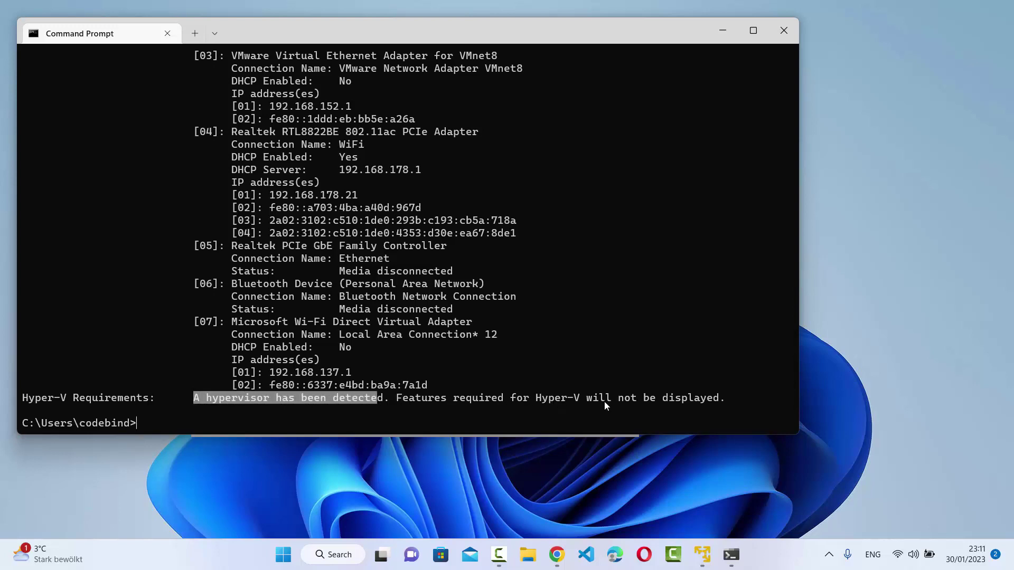
{"action": "key", "text": "ctrl+c"}
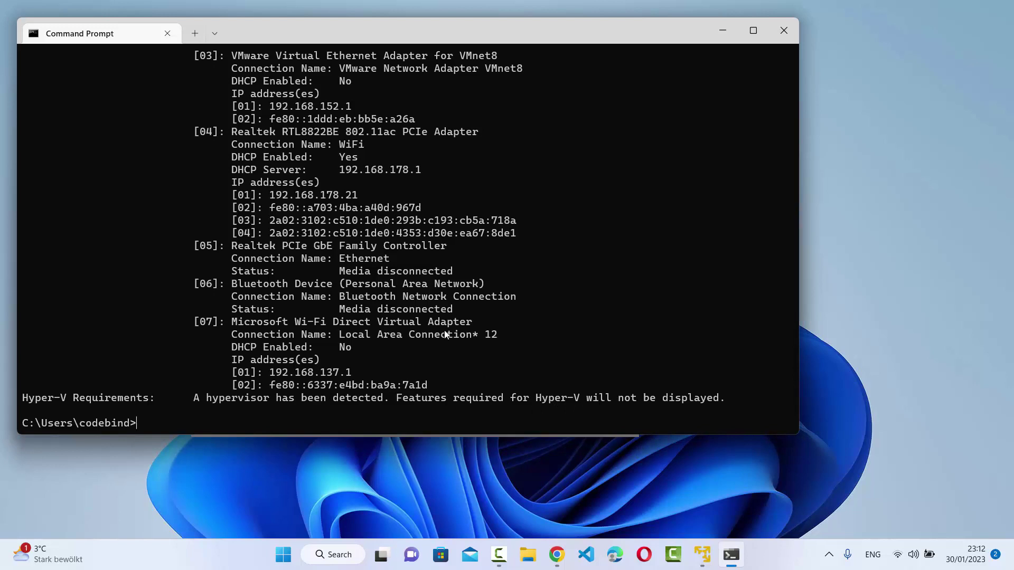
- Open System Information (msinfo32) and scroll through its System Summary
{"action": "left_click", "coordinate": [340, 555]}
{"action": "type", "text": "msinfo32"}
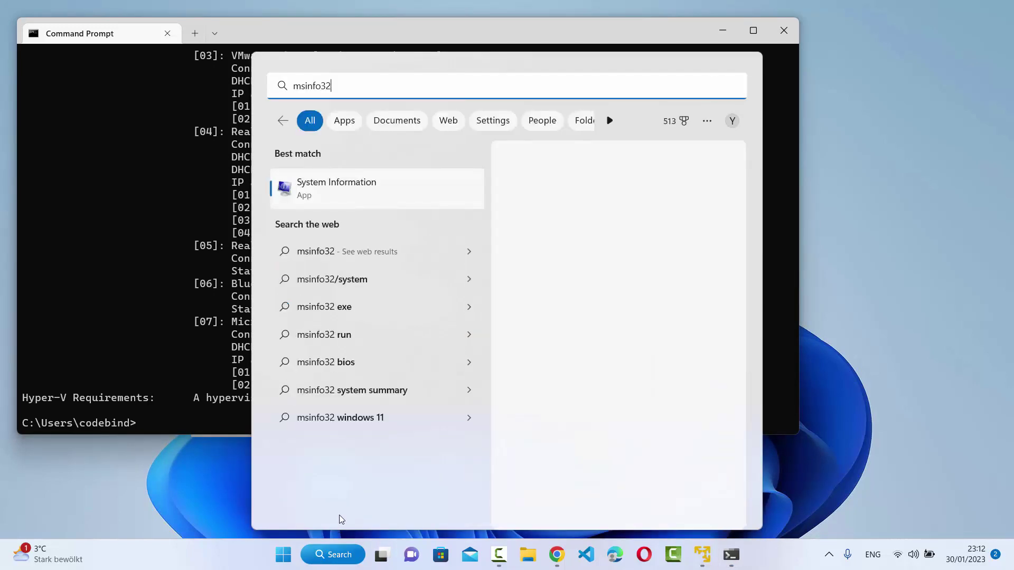
{"action": "left_click", "coordinate": [348, 184]}
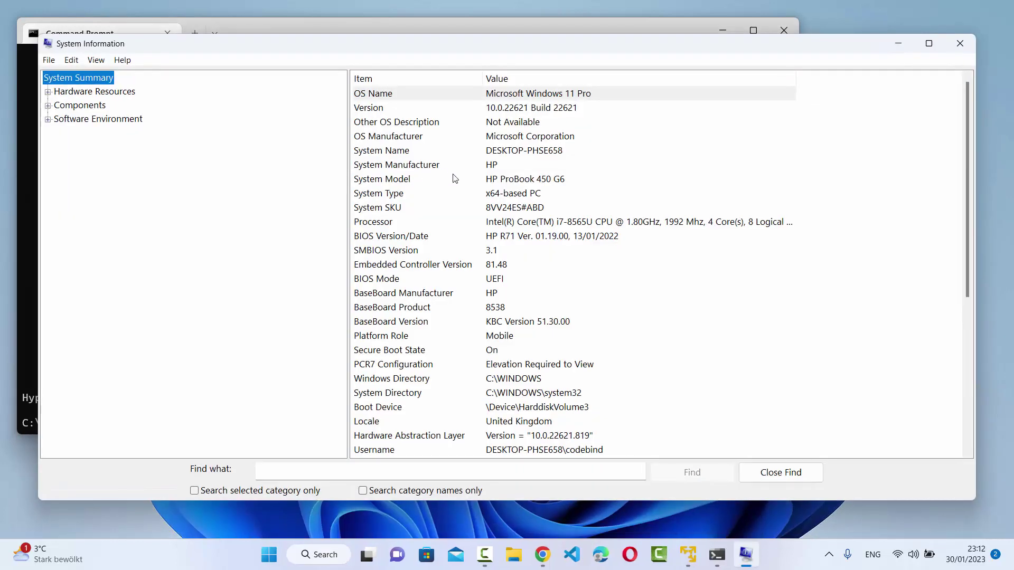
{"action": "scroll", "coordinate": [455, 179], "scroll_direction": "down", "scroll_amount": 6}
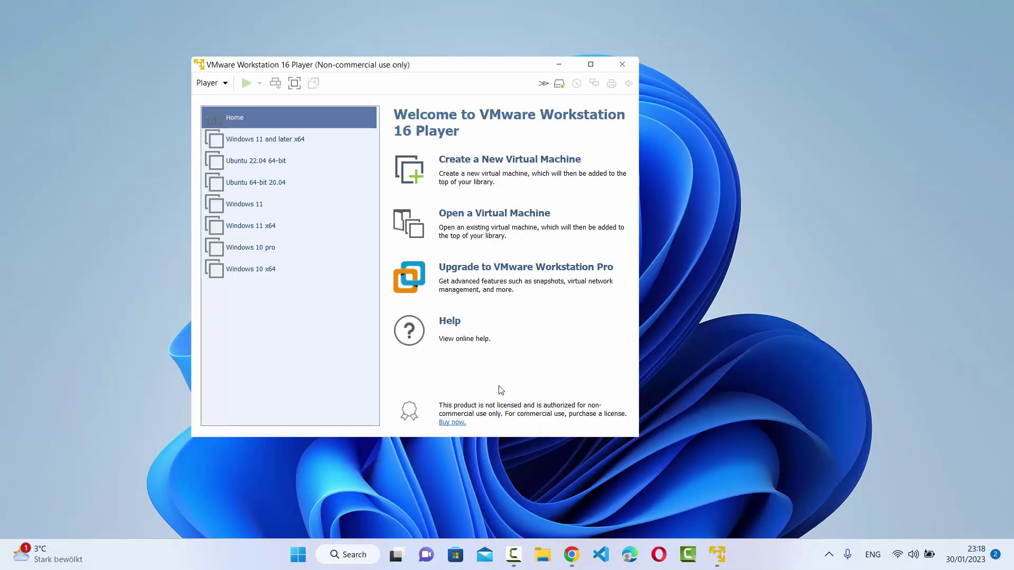
- Launch Command Prompt as administrator from Windows search
{"action": "left_click", "coordinate": [357, 554]}
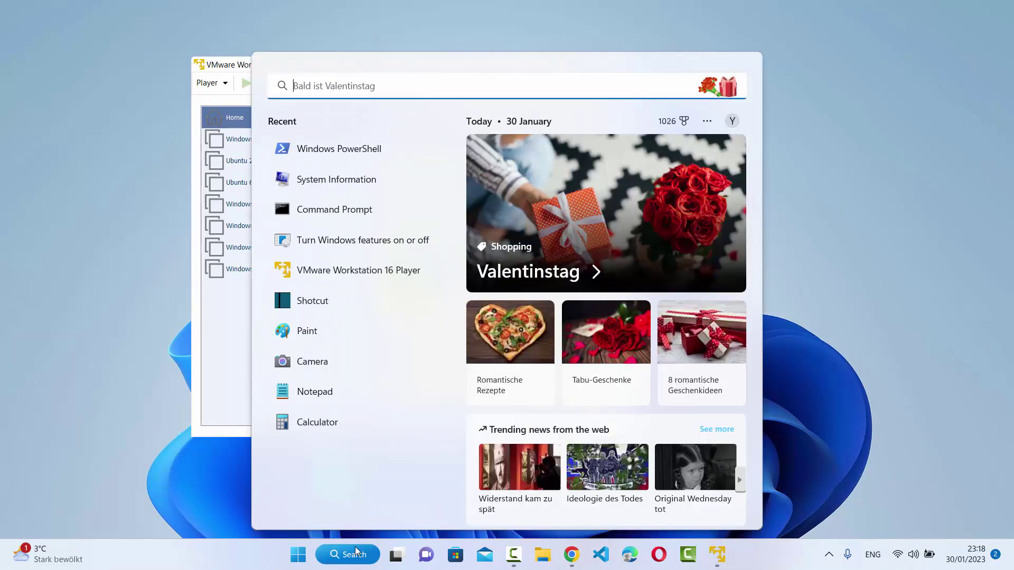
{"action": "type", "text": "cmd"}
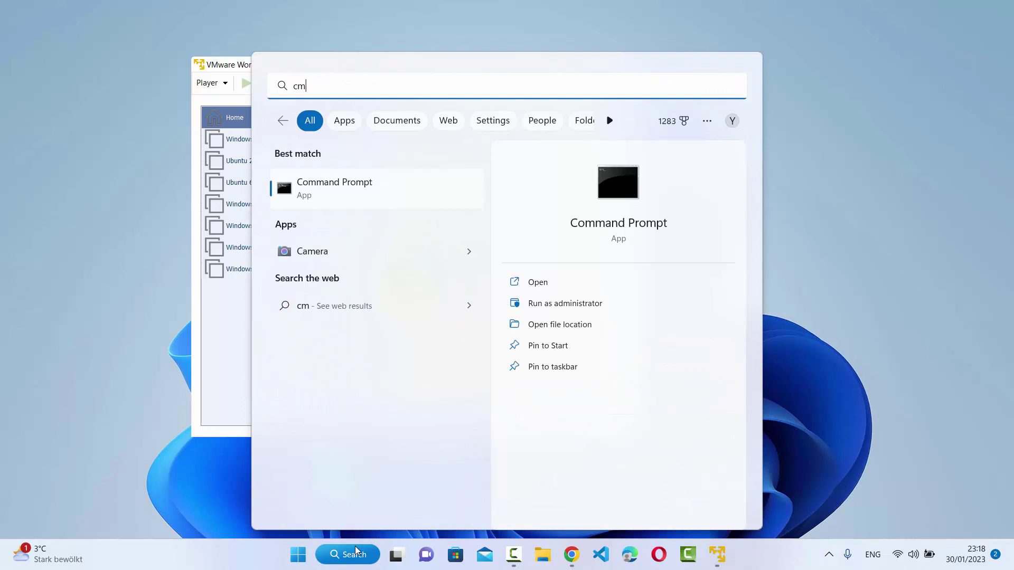
{"action": "right_click", "coordinate": [324, 199]}
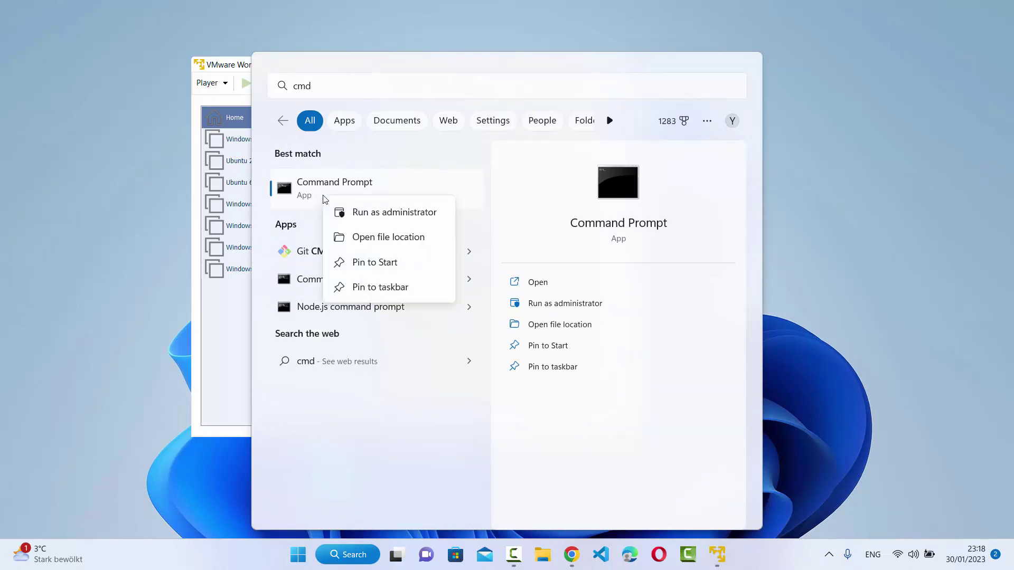
{"action": "left_click", "coordinate": [374, 213]}
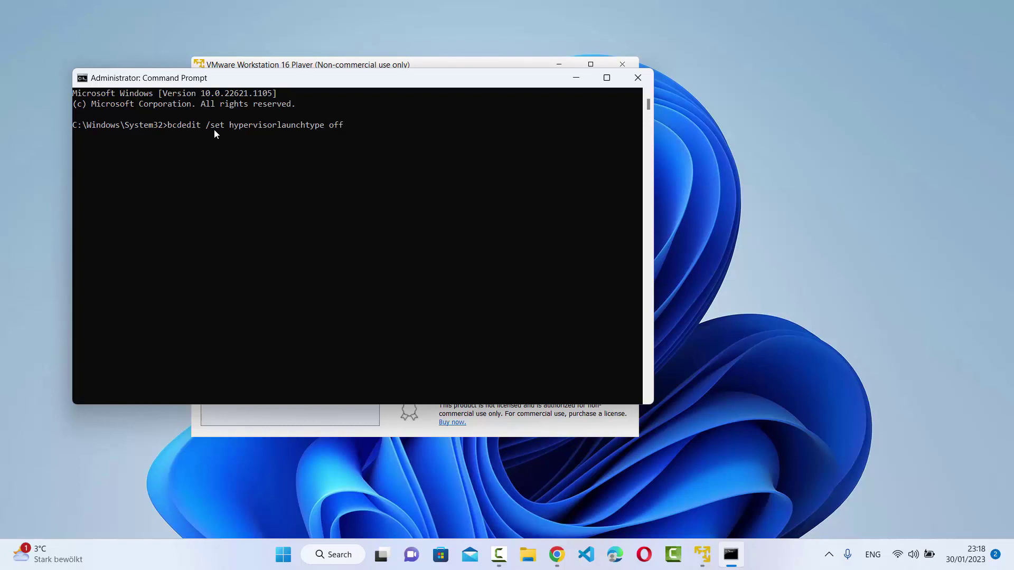
- Run bcdedit /set hypervisorlaunchtype off, getting the operation completed successfully message
{"action": "key", "text": "Return"}
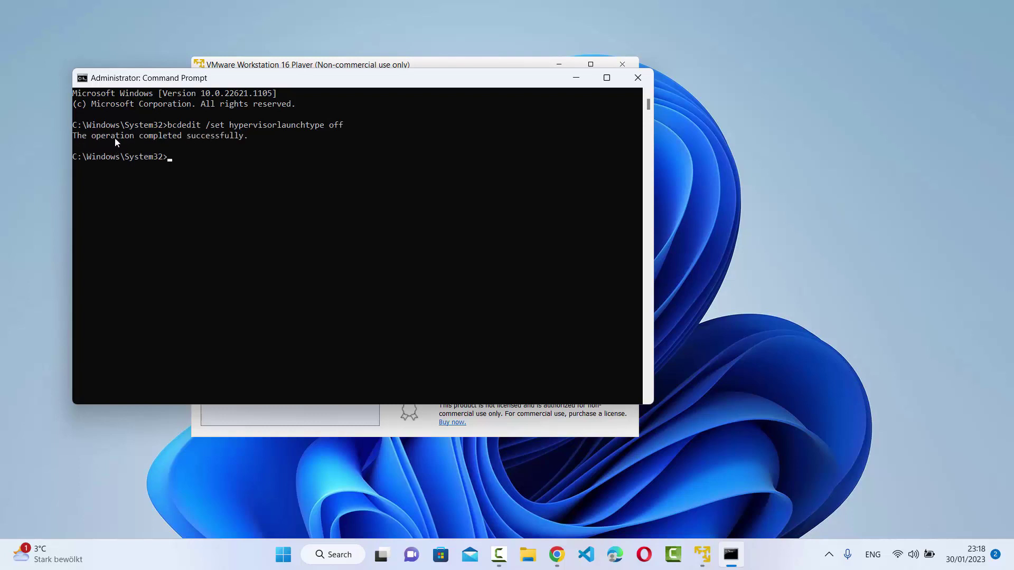
{"action": "left_click_drag", "start_coordinate": [204, 82], "coordinate": [326, 116]}
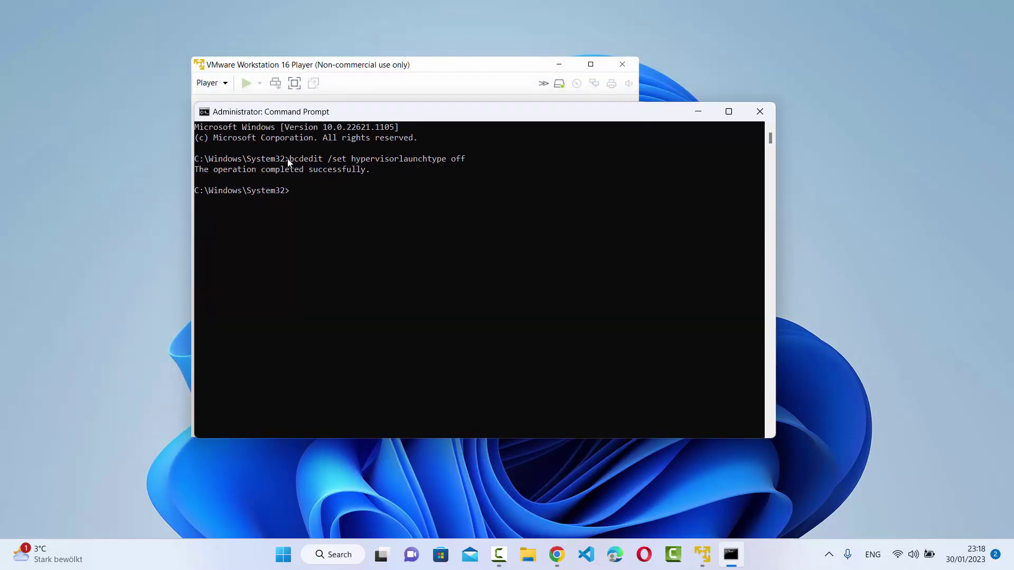
{"action": "left_click_drag", "start_coordinate": [289, 160], "coordinate": [468, 163]}
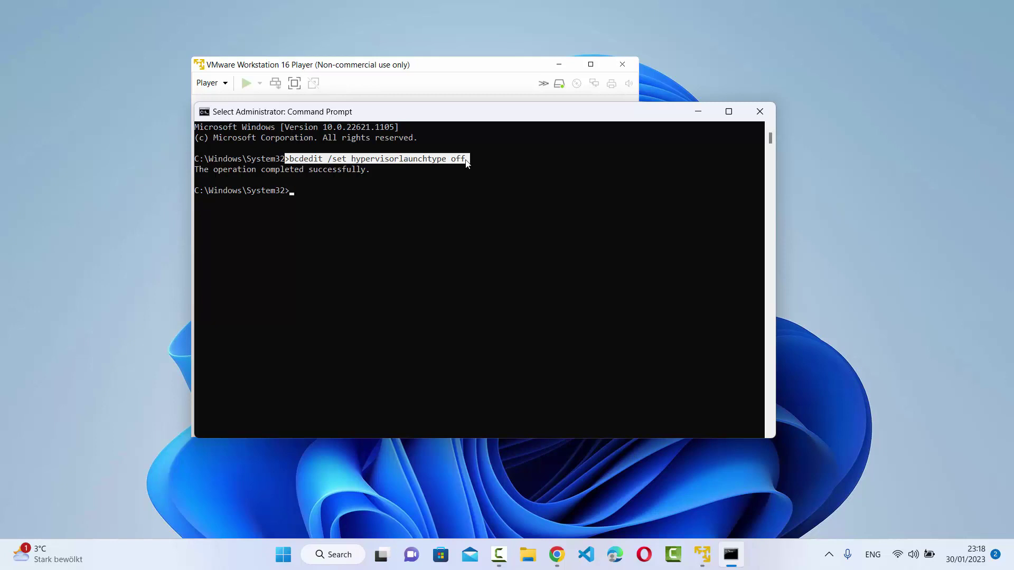
{"action": "left_click", "coordinate": [368, 189]}
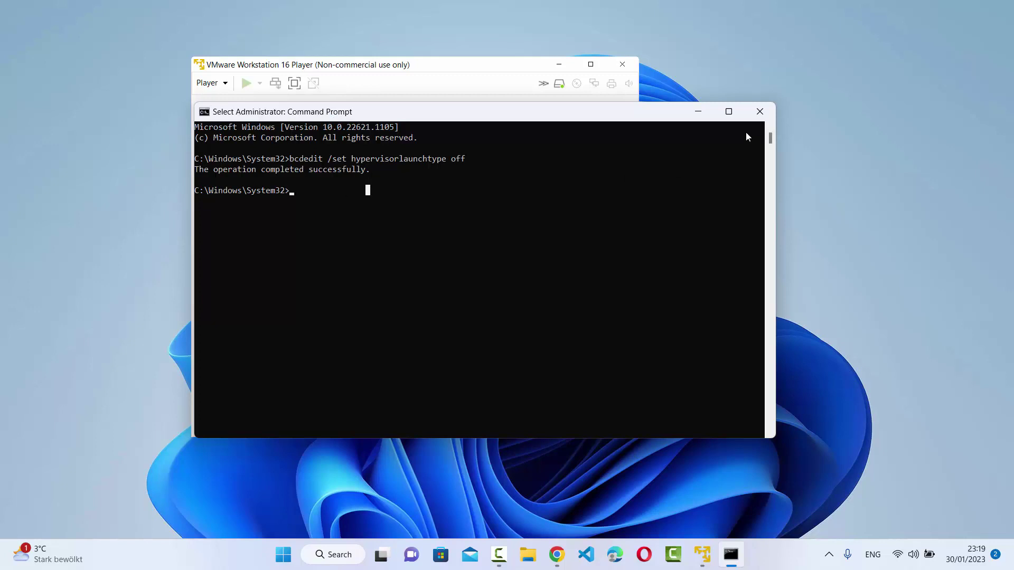
- Try starting Windows 11 and later x64, then dismiss the VT-x/EPT unsupported warning
{"action": "left_click", "coordinate": [701, 113]}
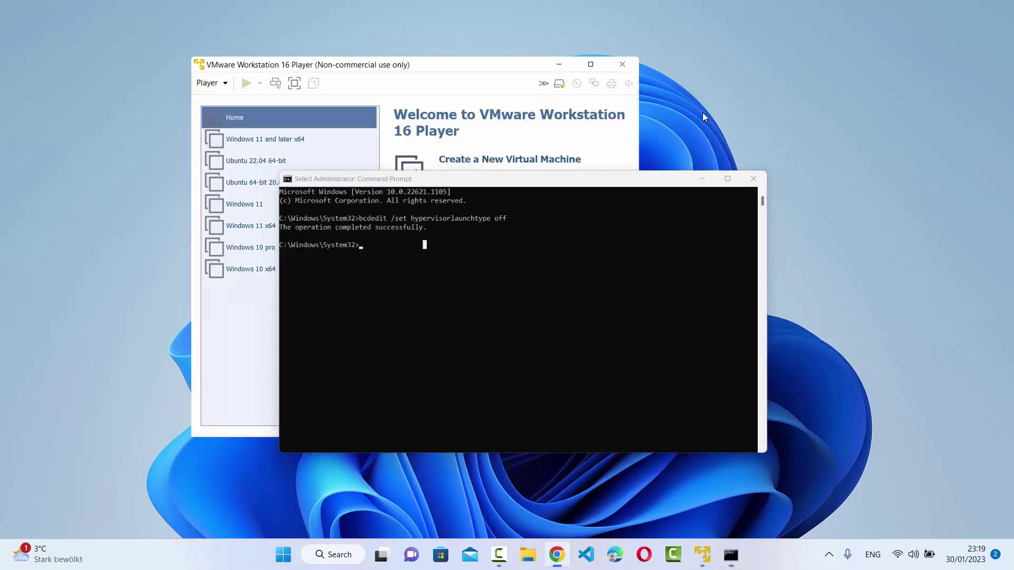
{"action": "left_click", "coordinate": [254, 141]}
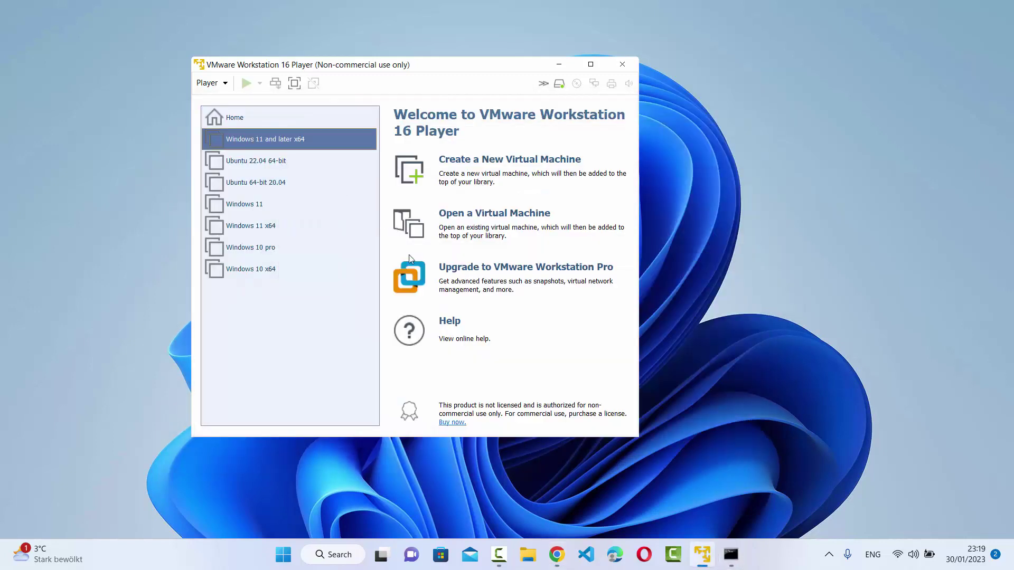
{"action": "left_click", "coordinate": [467, 388]}
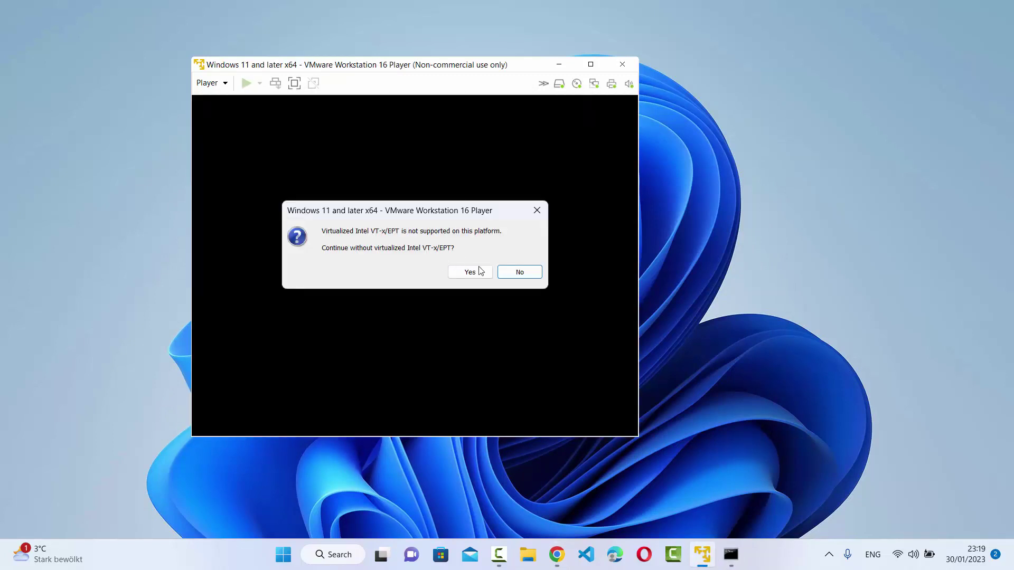
{"action": "left_click", "coordinate": [537, 210]}
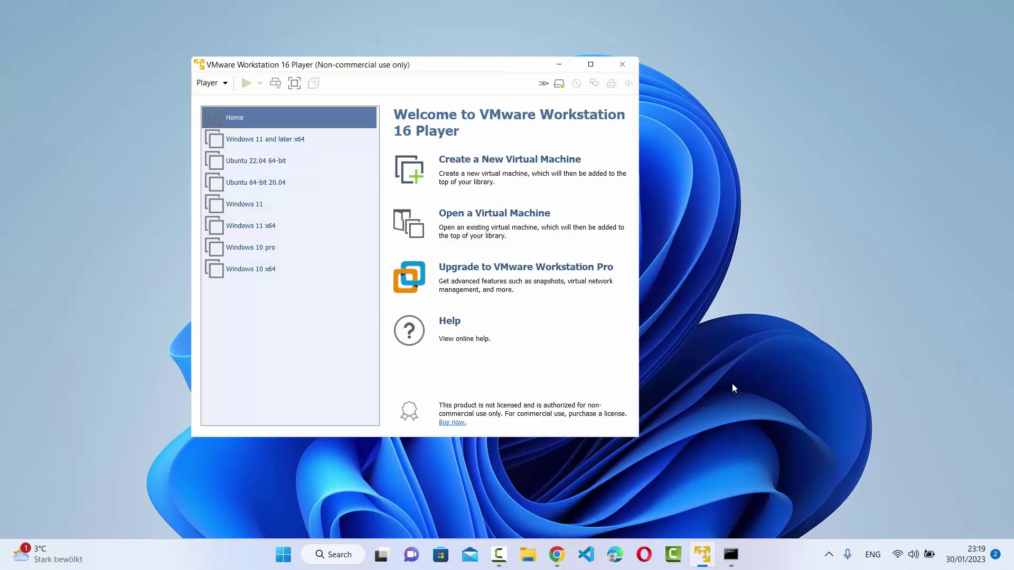
{"action": "key", "text": "alt+Tab"}
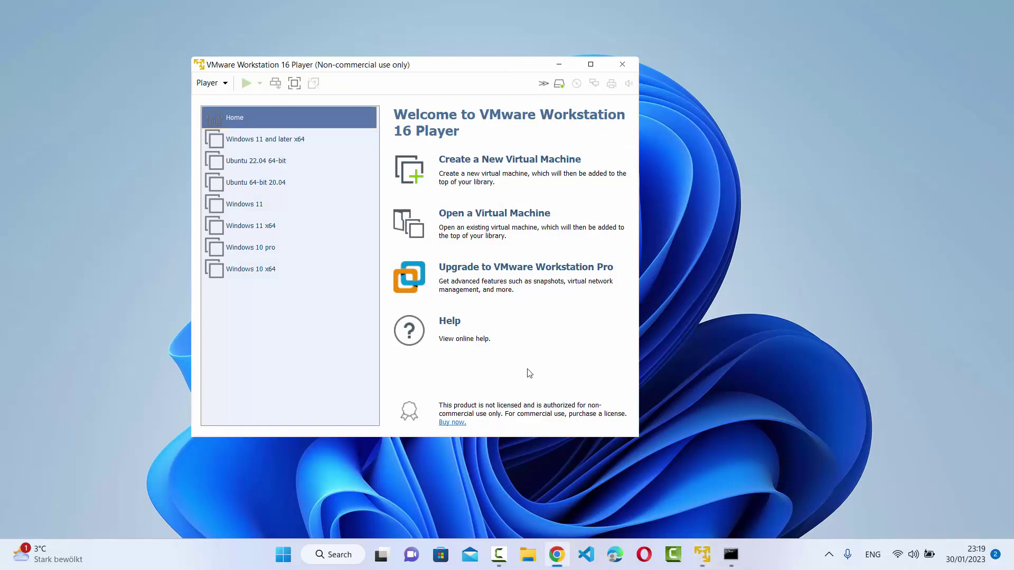
- Launch Windows PowerShell as administrator from Windows search
{"action": "left_click", "coordinate": [349, 554]}
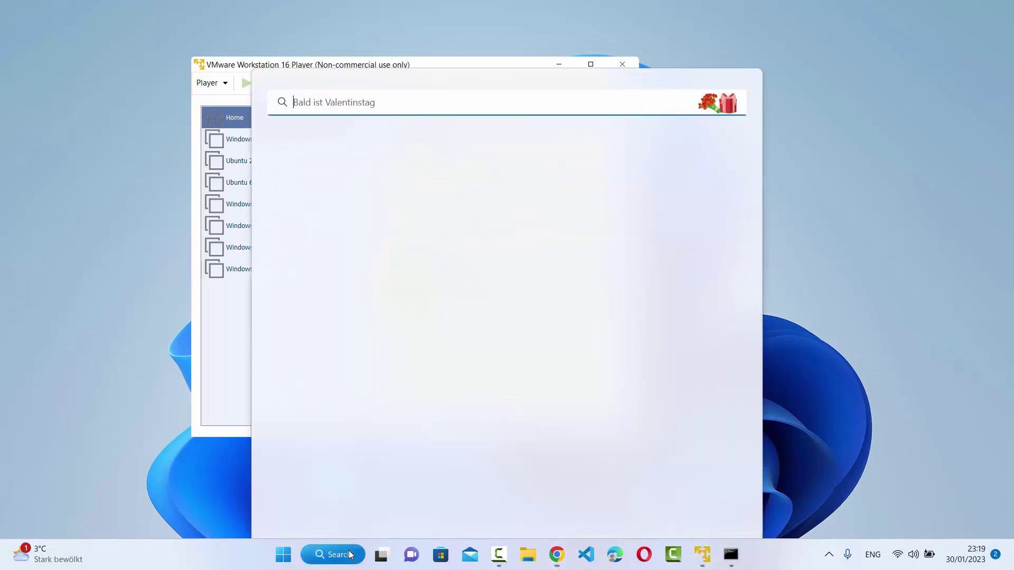
{"action": "type", "text": "power"}
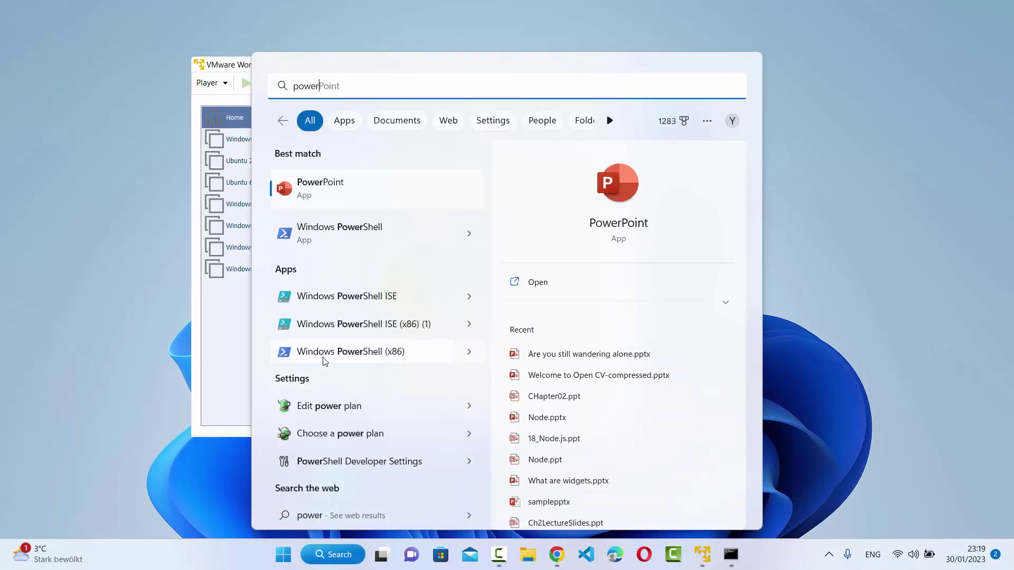
{"action": "right_click", "coordinate": [347, 240]}
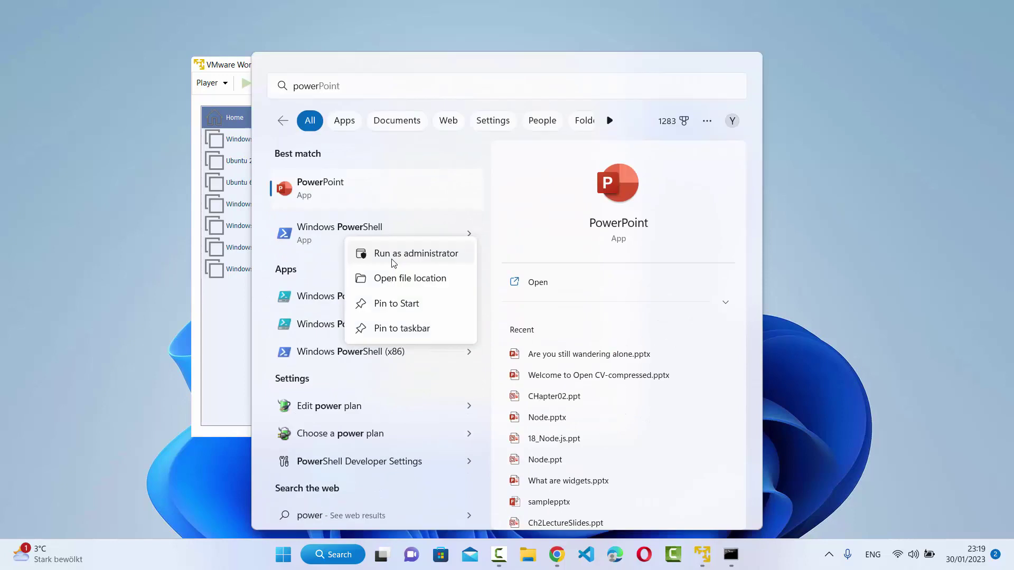
{"action": "left_click", "coordinate": [393, 253]}
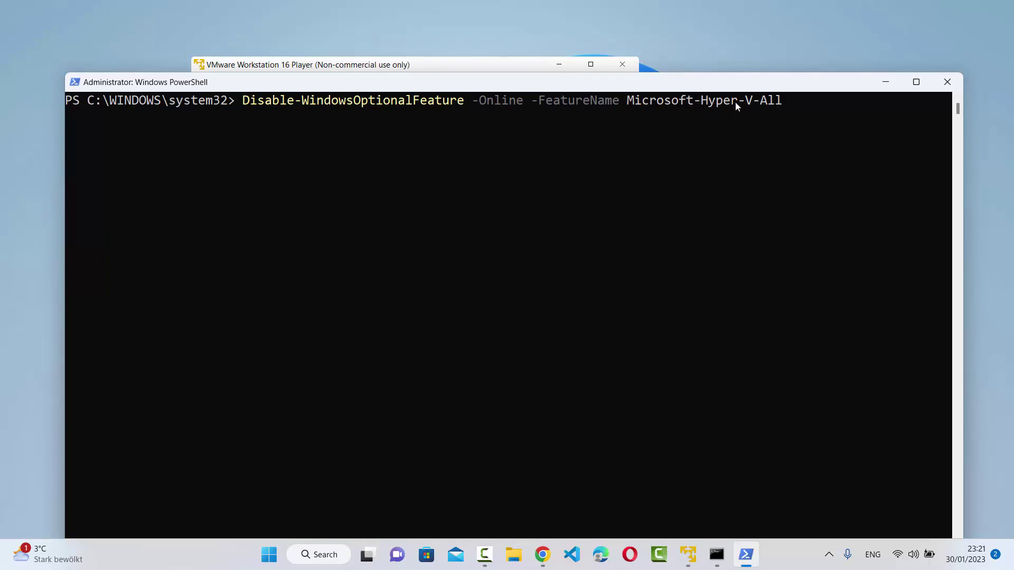
- Run Disable-WindowsOptionalFeature -Online -FeatureName Microsoft-Hyper-V-All and answer N to restarting
{"action": "key", "text": "Return"}
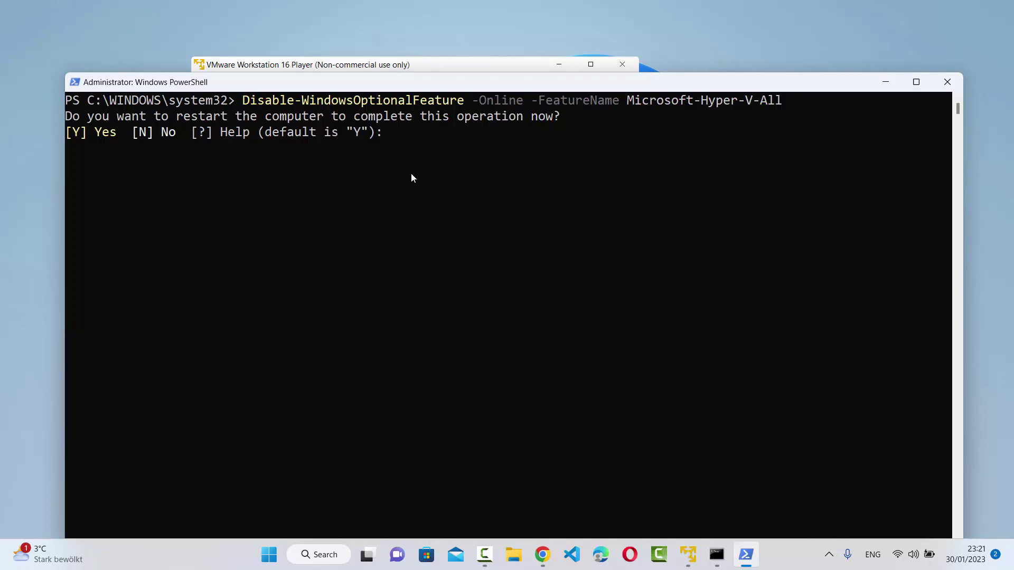
{"action": "type", "text": "N"}
{"action": "key", "text": "Return"}
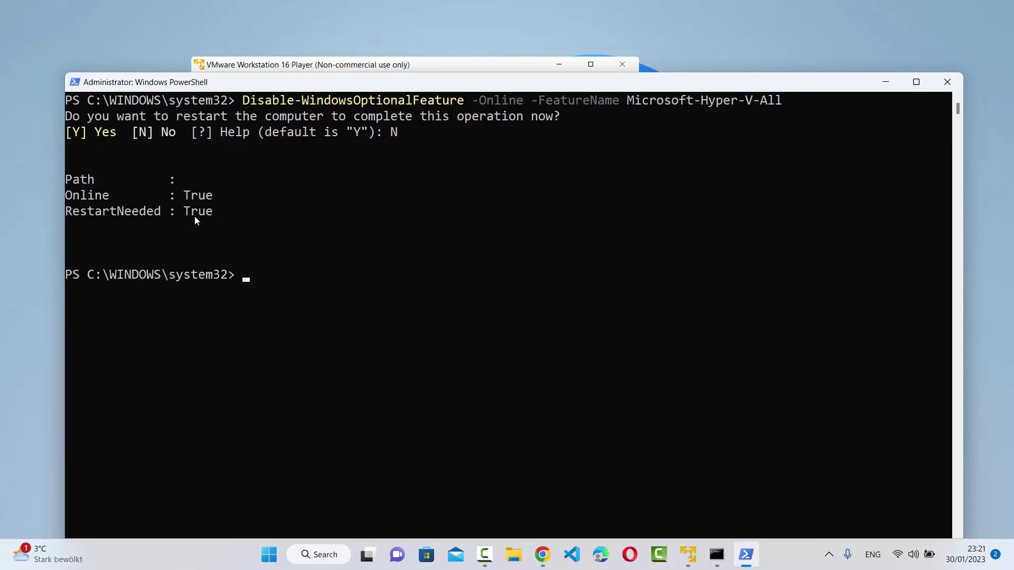
{"action": "key", "text": "F10"}
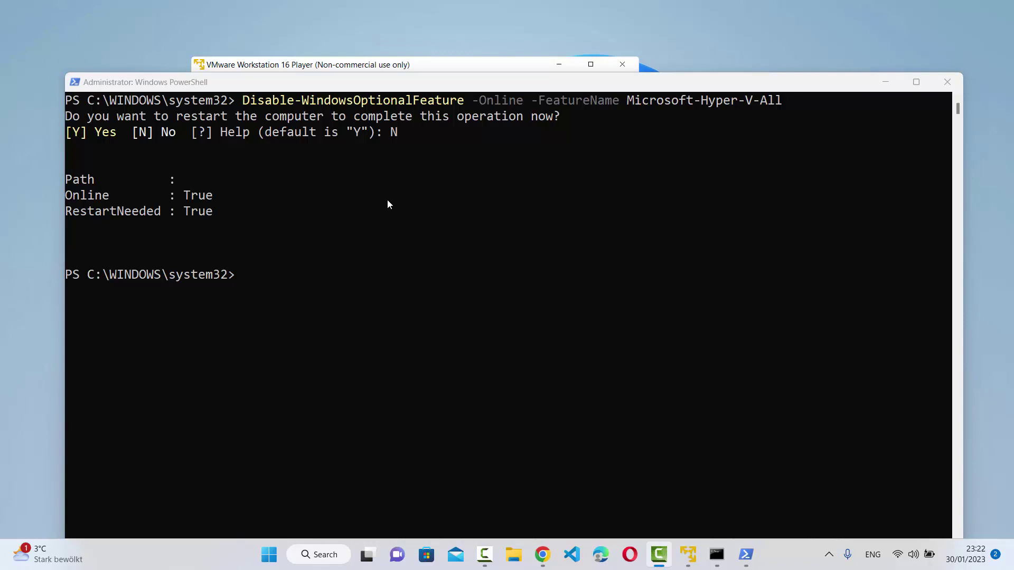
{"action": "left_click", "coordinate": [270, 555]}
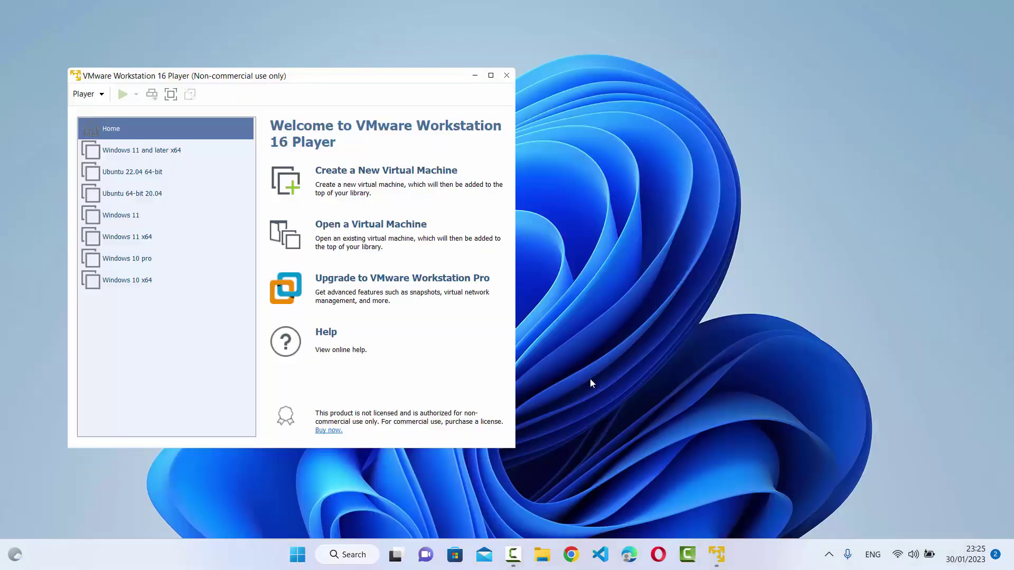
- Select the Windows 11 and later x64 machine and play it
{"action": "left_click", "coordinate": [122, 153]}
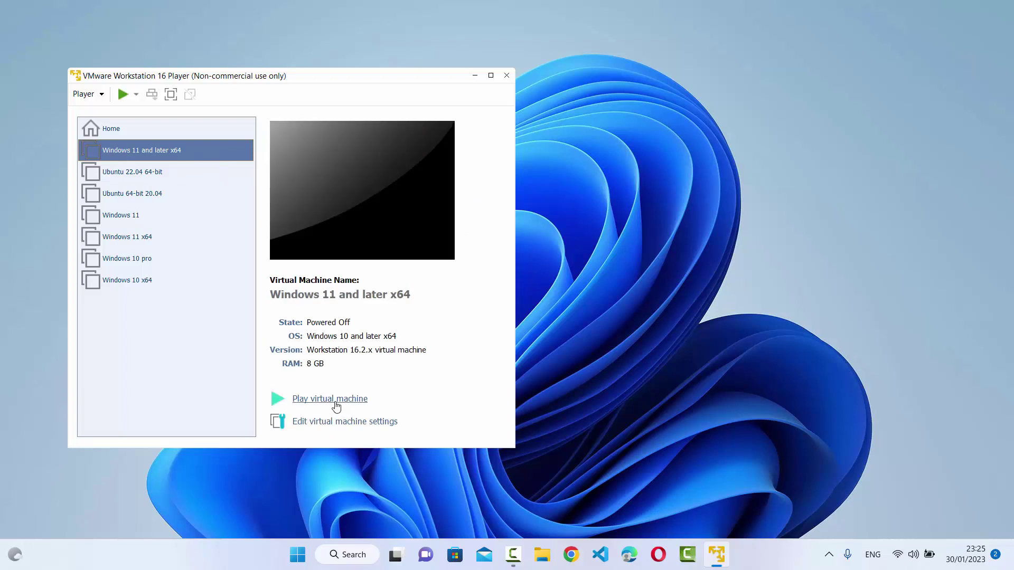
{"action": "left_click", "coordinate": [332, 399]}
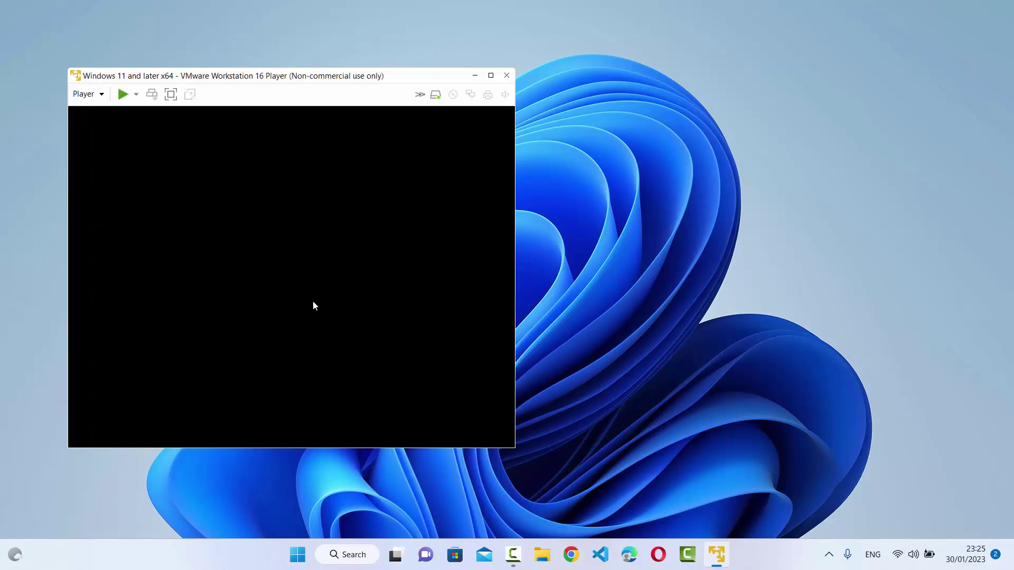